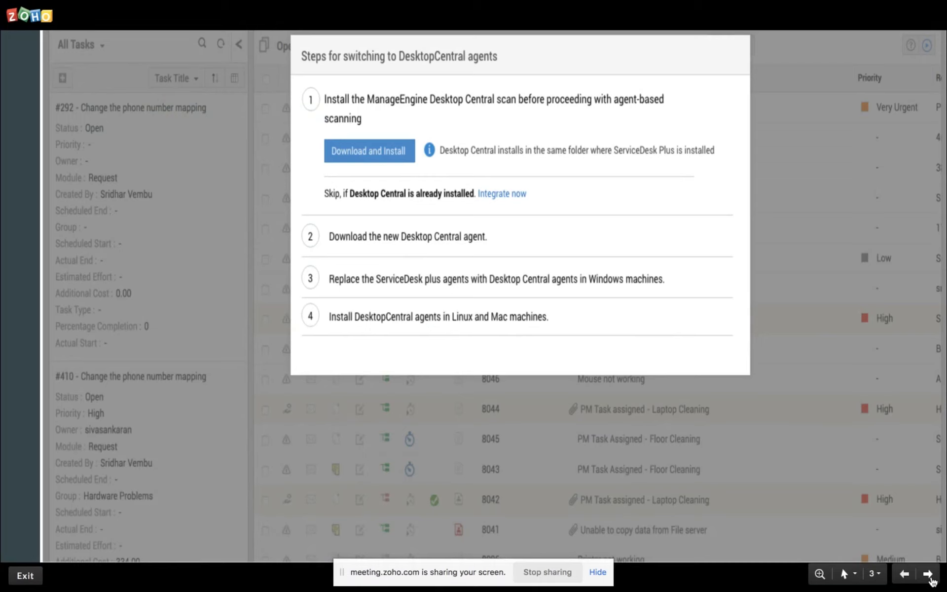
Step: Leave the slideshow, switch to the SDP Design mockups, and review Desktop Central installation screens 2, 3-1, 3-2, 4, 5 and 6
{"action": "key", "text": "Escape"}
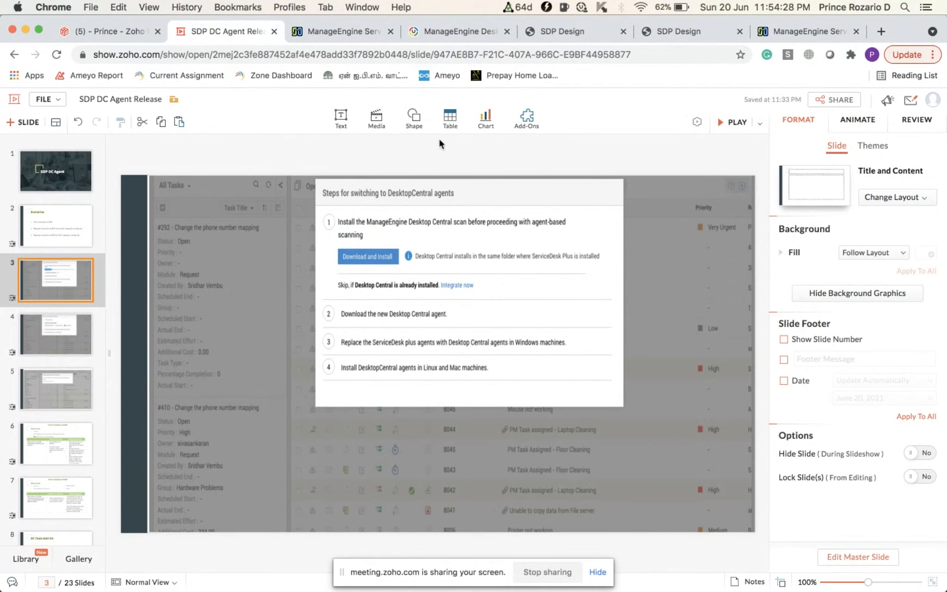
{"action": "left_click", "coordinate": [531, 36]}
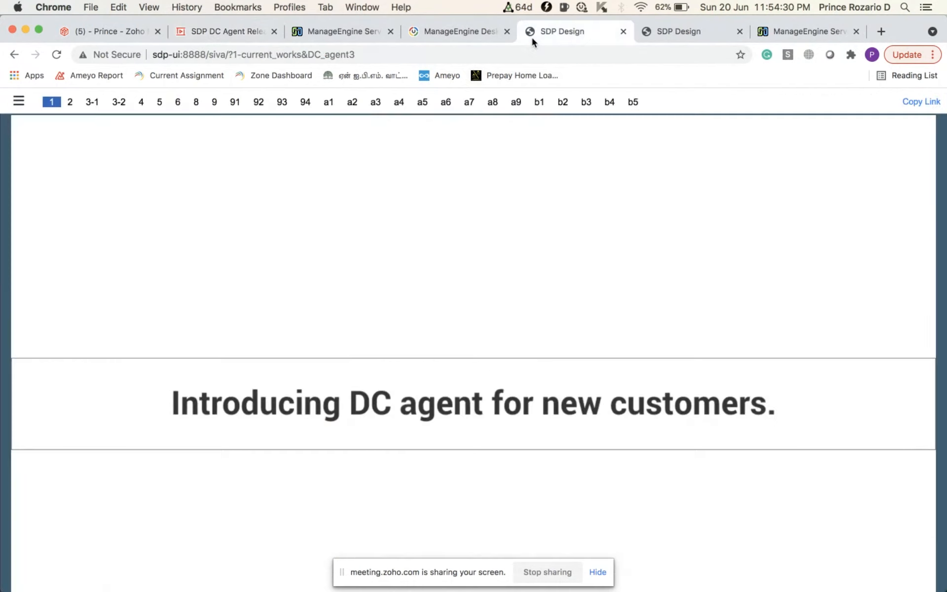
{"action": "left_click", "coordinate": [70, 103]}
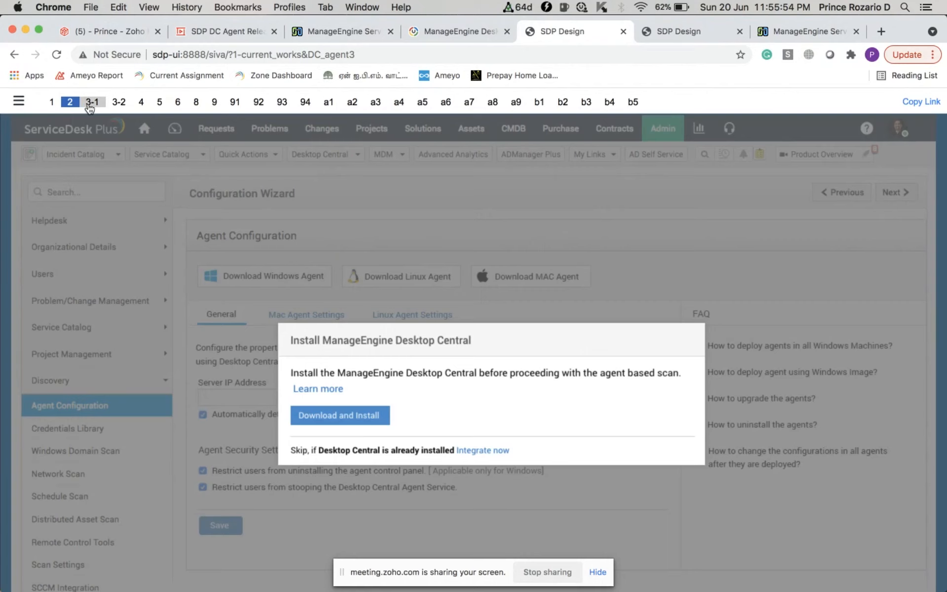
{"action": "left_click", "coordinate": [92, 102]}
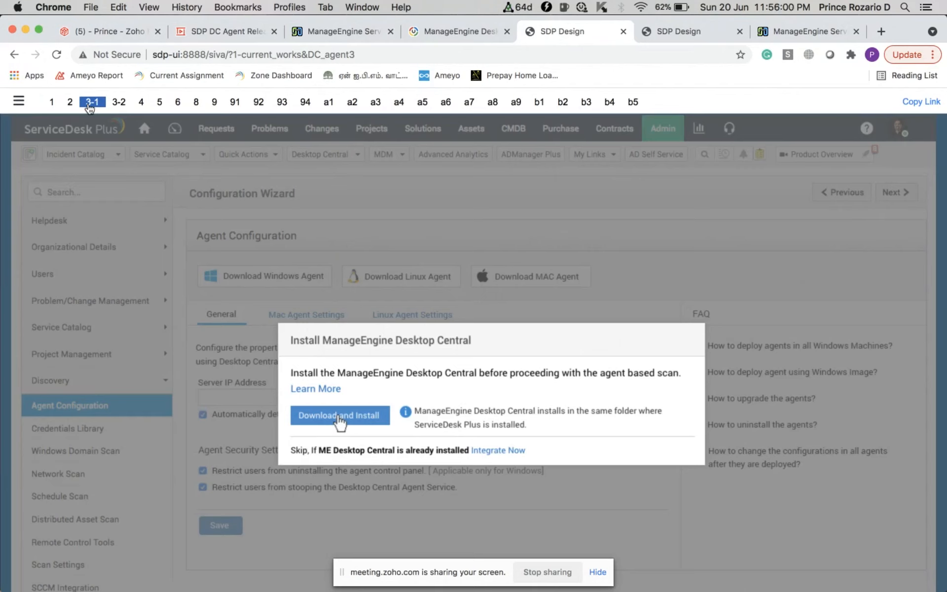
{"action": "left_click", "coordinate": [117, 103]}
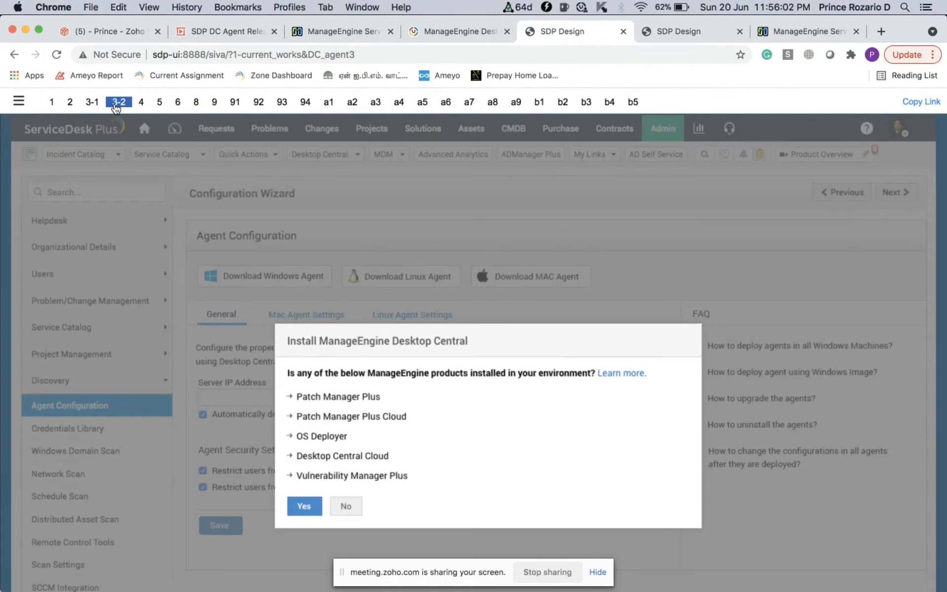
{"action": "left_click", "coordinate": [141, 105]}
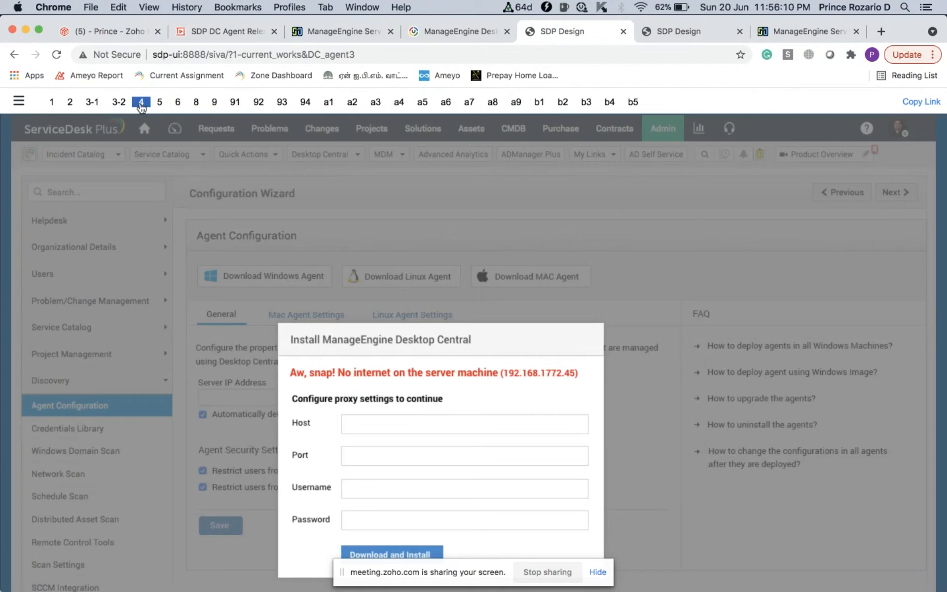
{"action": "left_click", "coordinate": [159, 104]}
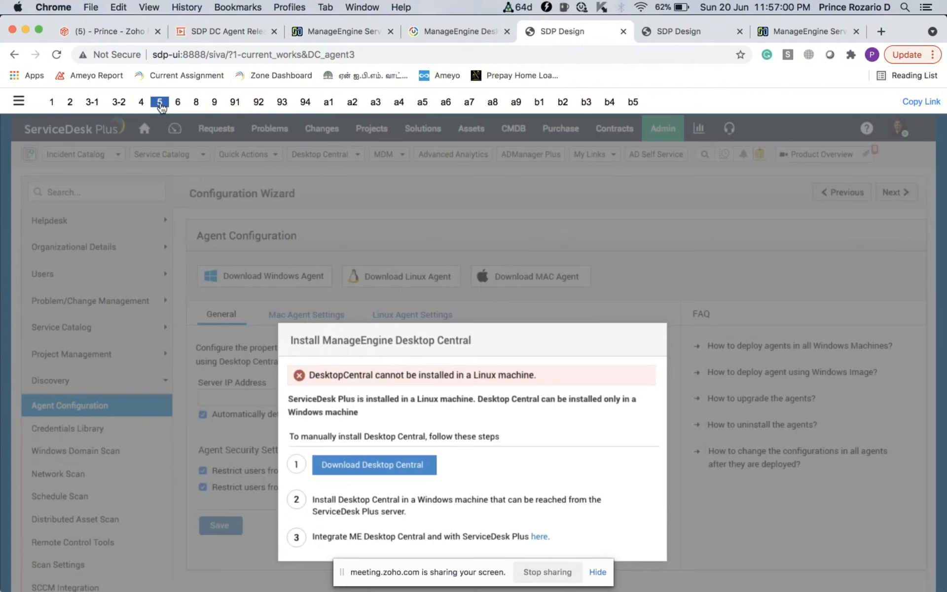
{"action": "left_click", "coordinate": [176, 104]}
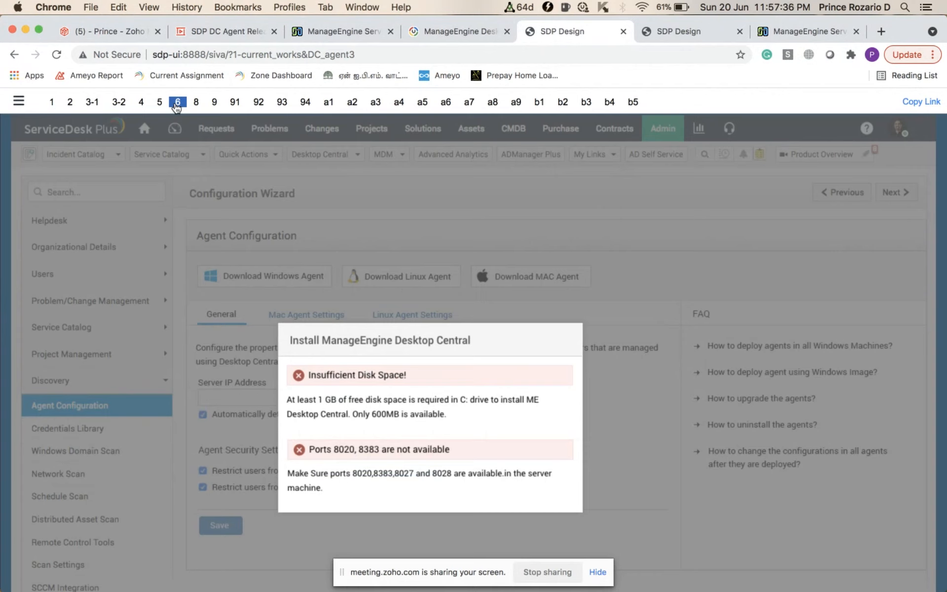
Step: Review the SDP Design mockup screens 8, 9, 91, 92 and 93 on installation progress and outcomes
{"action": "key", "text": "Right"}
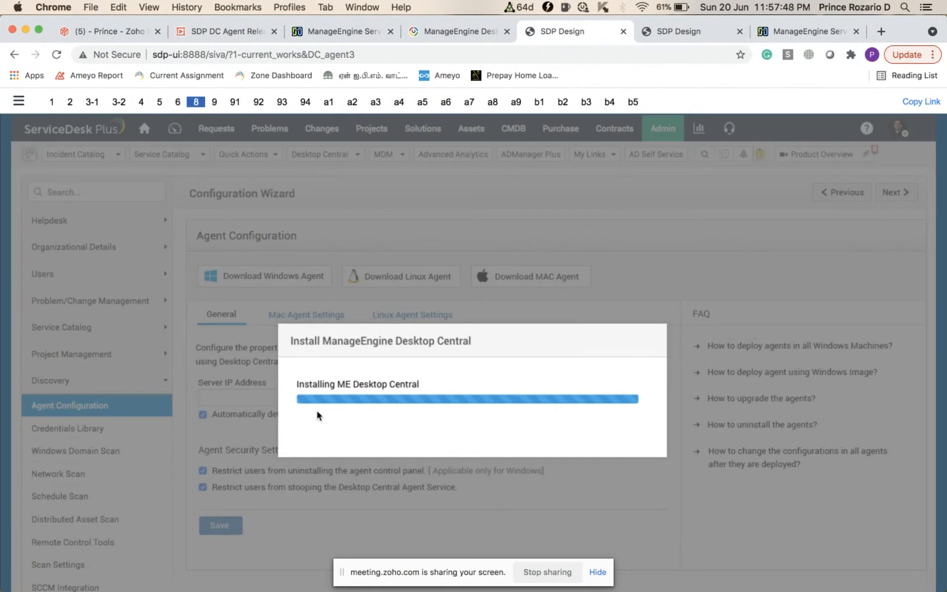
{"action": "left_click", "coordinate": [217, 108]}
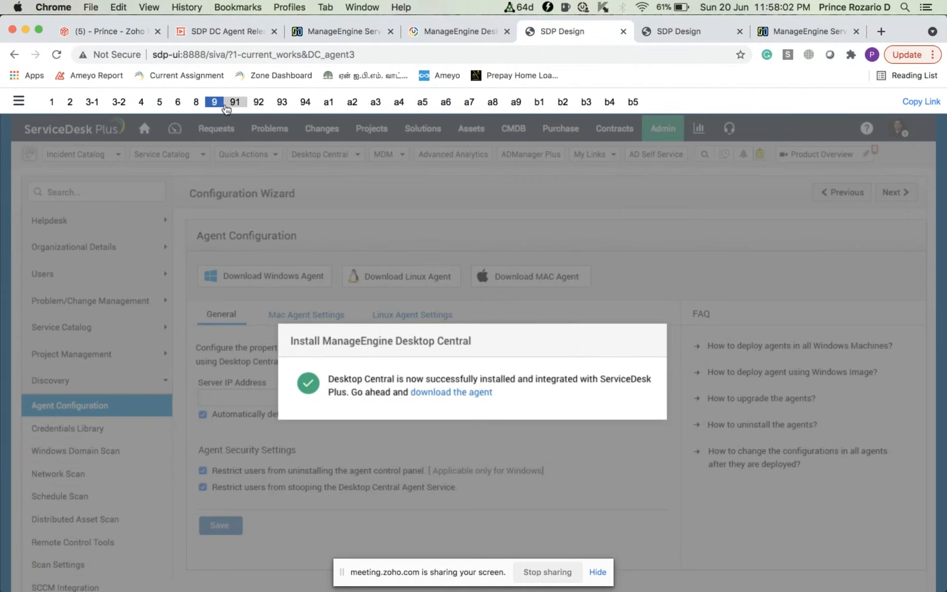
{"action": "left_click", "coordinate": [231, 108]}
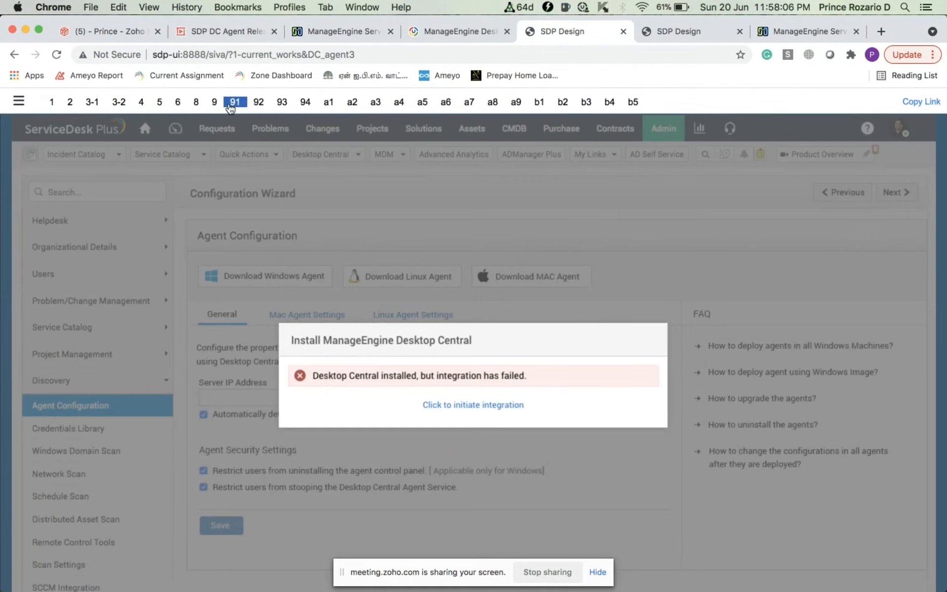
{"action": "left_click", "coordinate": [259, 104]}
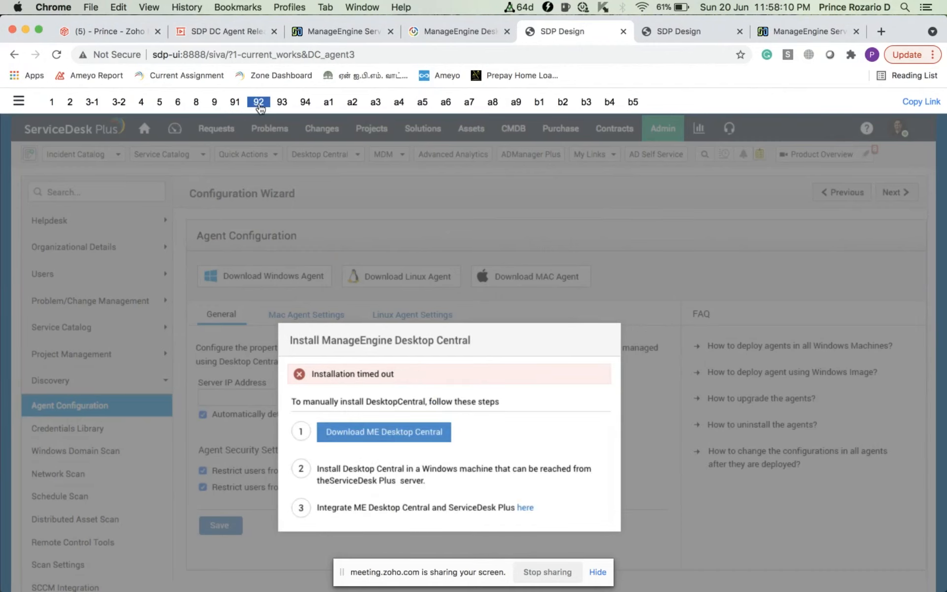
{"action": "left_click", "coordinate": [285, 104]}
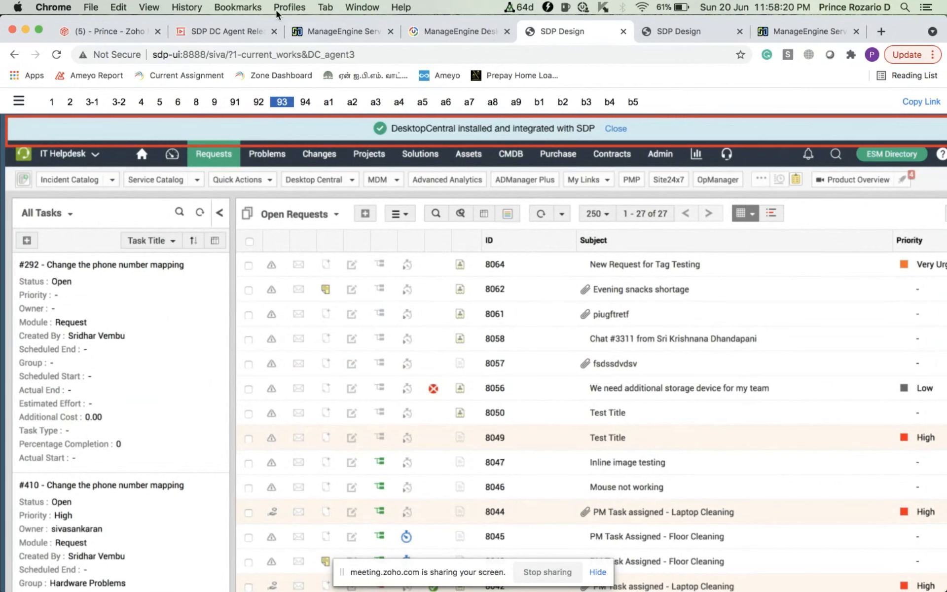
Step: Return to the SDP DC Agent Release presentation and show slides 4, 5, 6 and the Design Changes slide
{"action": "left_click", "coordinate": [226, 33]}
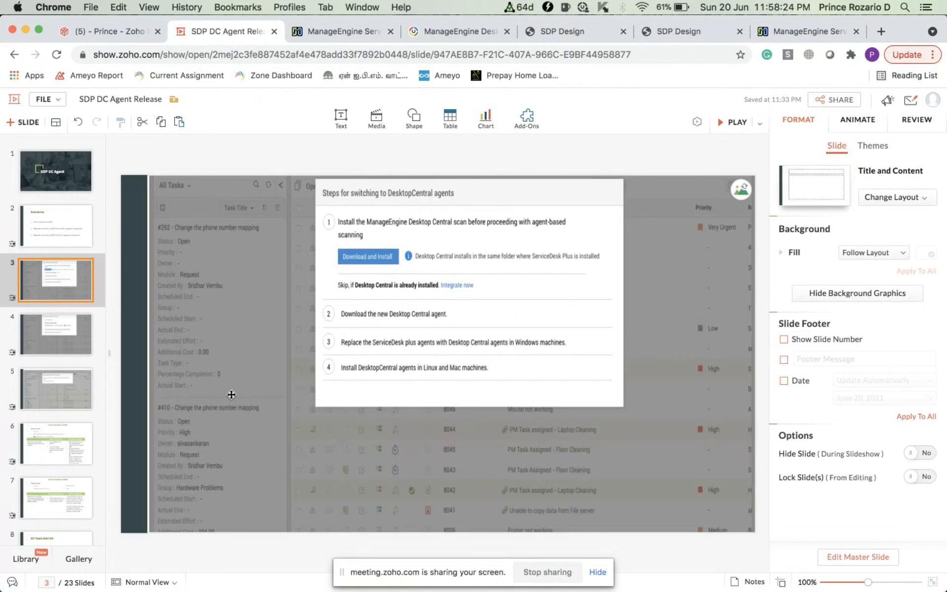
{"action": "left_click", "coordinate": [67, 344]}
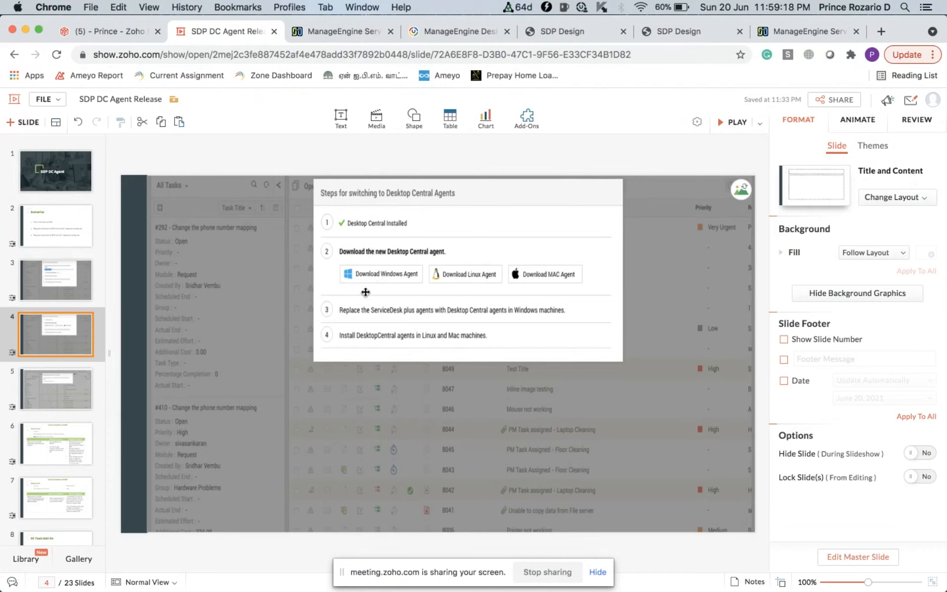
{"action": "left_click", "coordinate": [72, 394]}
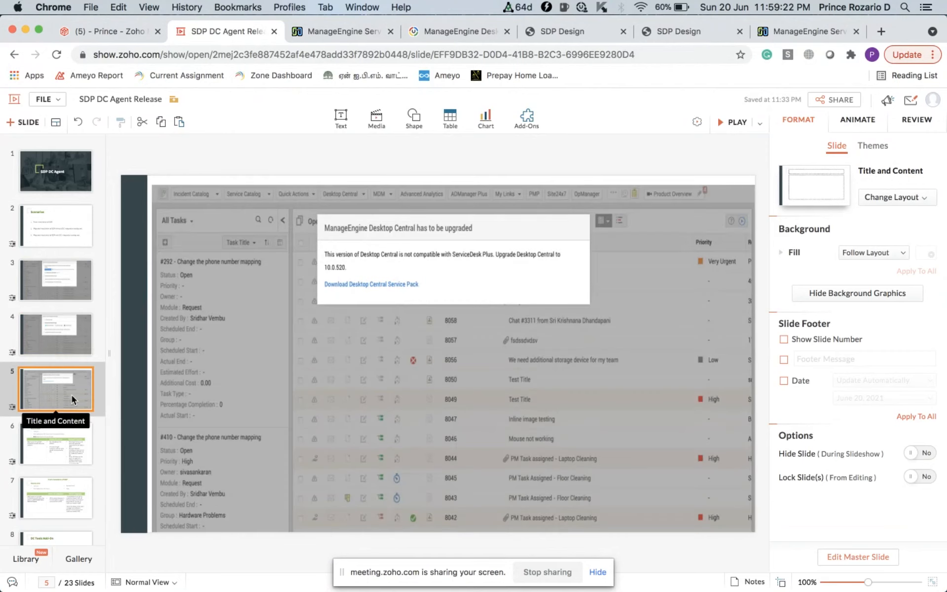
{"action": "left_click", "coordinate": [65, 437]}
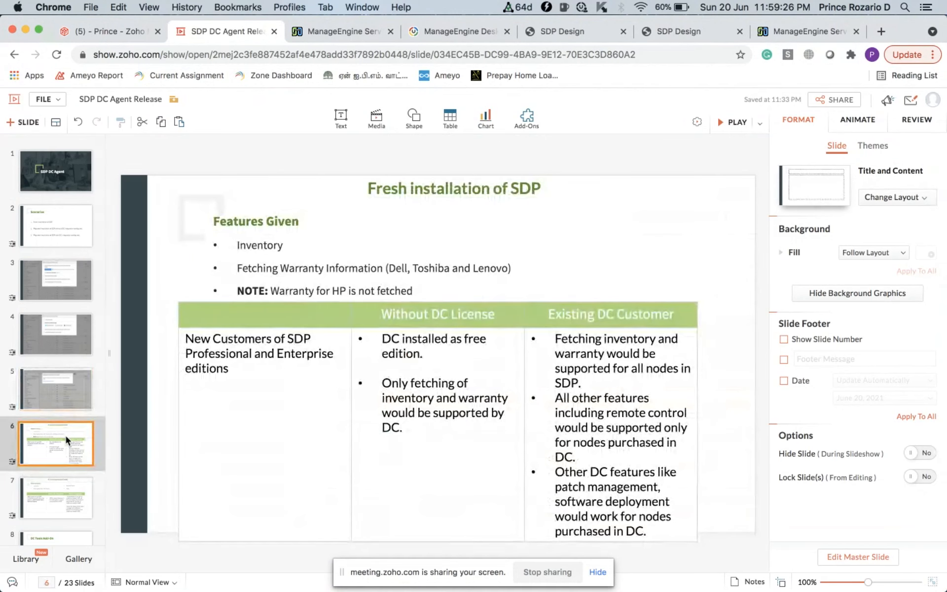
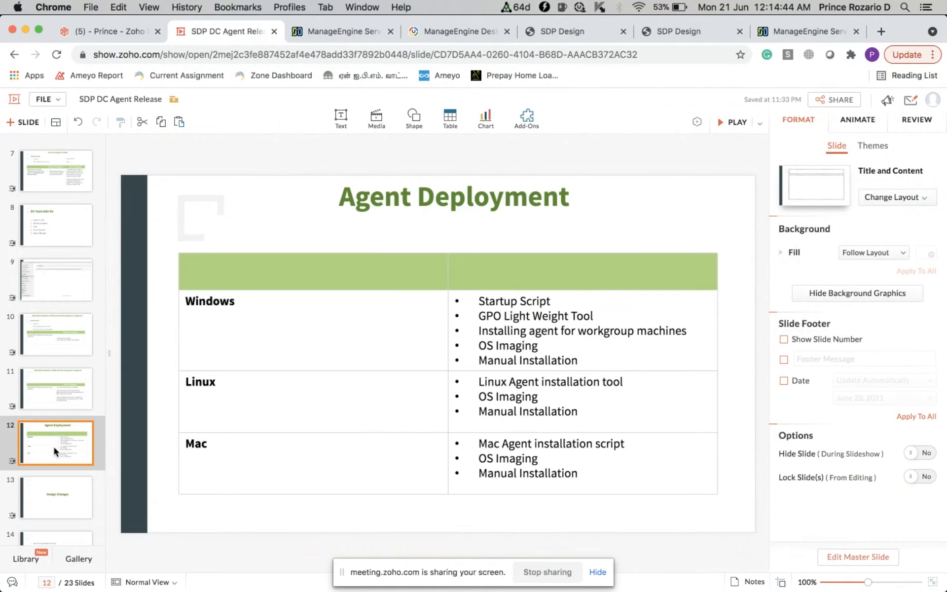
{"action": "scroll", "coordinate": [52, 444], "scroll_direction": "down", "scroll_amount": 3}
{"action": "left_click", "coordinate": [59, 394]}
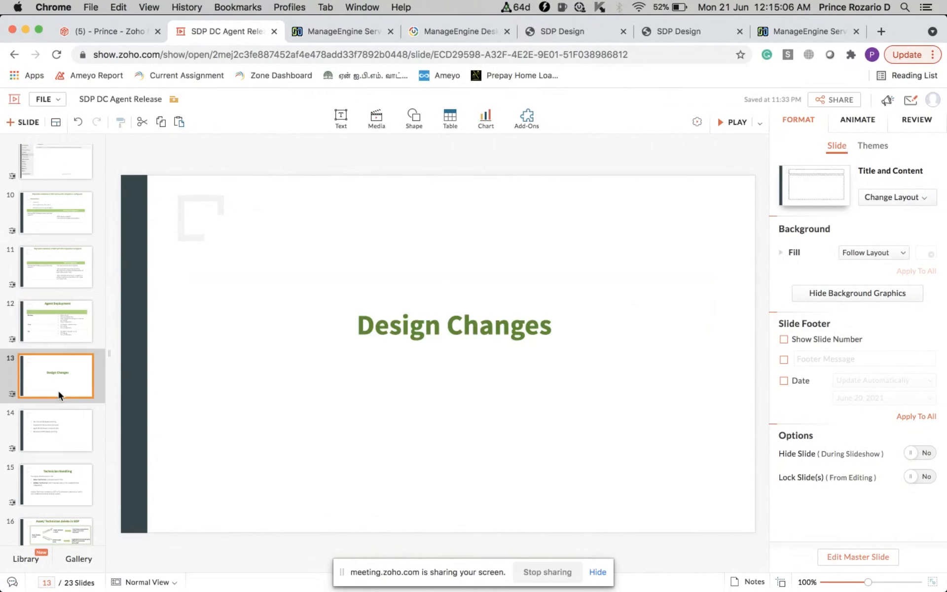
Step: Switch to ServiceDesk Plus, open Agent Configuration under Discovery in the admin settings, and highlight the Agent Security Settings
{"action": "left_click", "coordinate": [356, 31]}
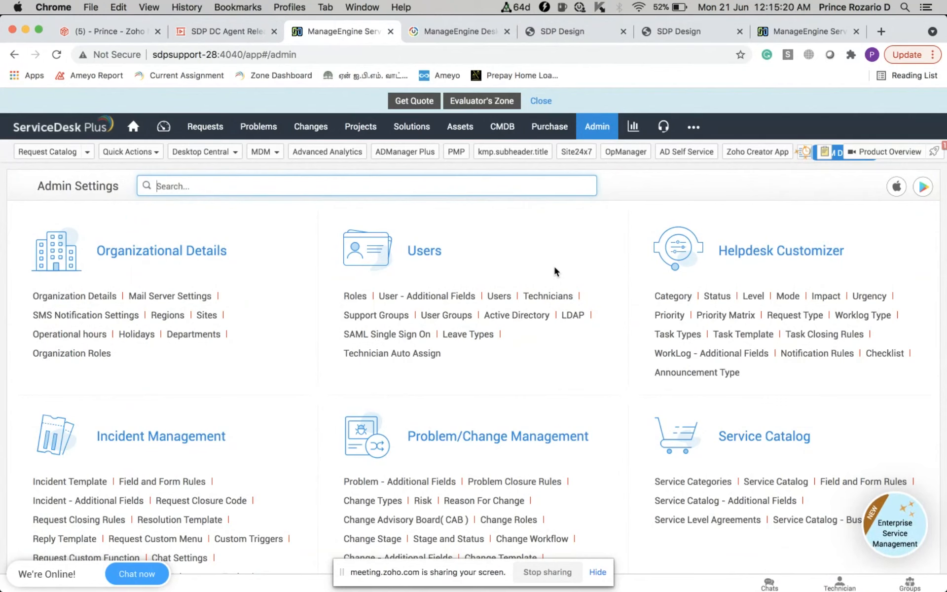
{"action": "scroll", "coordinate": [555, 271], "scroll_direction": "down", "scroll_amount": 6}
{"action": "scroll", "coordinate": [554, 264], "scroll_direction": "down", "scroll_amount": 2}
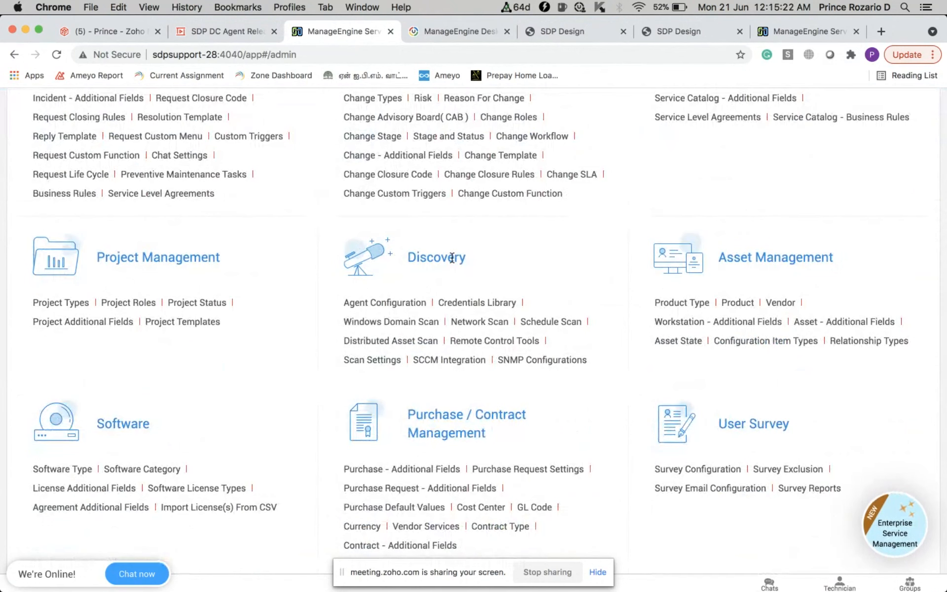
{"action": "left_click", "coordinate": [399, 302]}
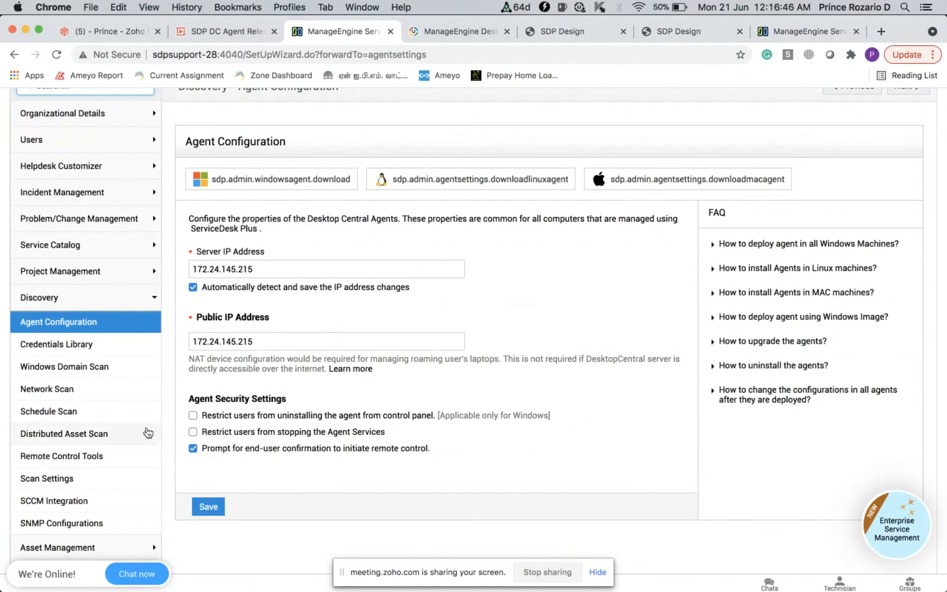
{"action": "left_click_drag", "start_coordinate": [187, 396], "coordinate": [430, 455]}
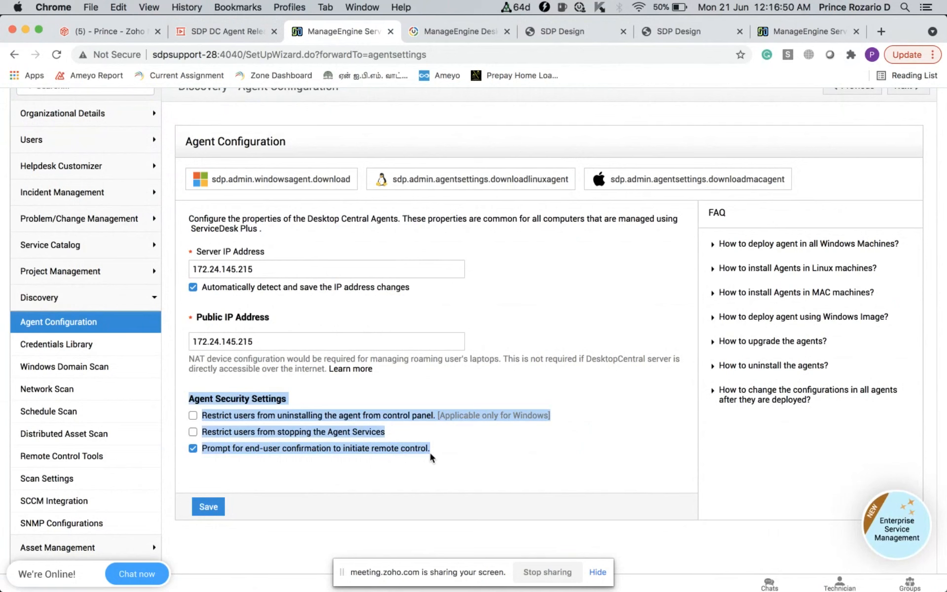
{"action": "scroll", "coordinate": [429, 451], "scroll_direction": "down", "scroll_amount": 1}
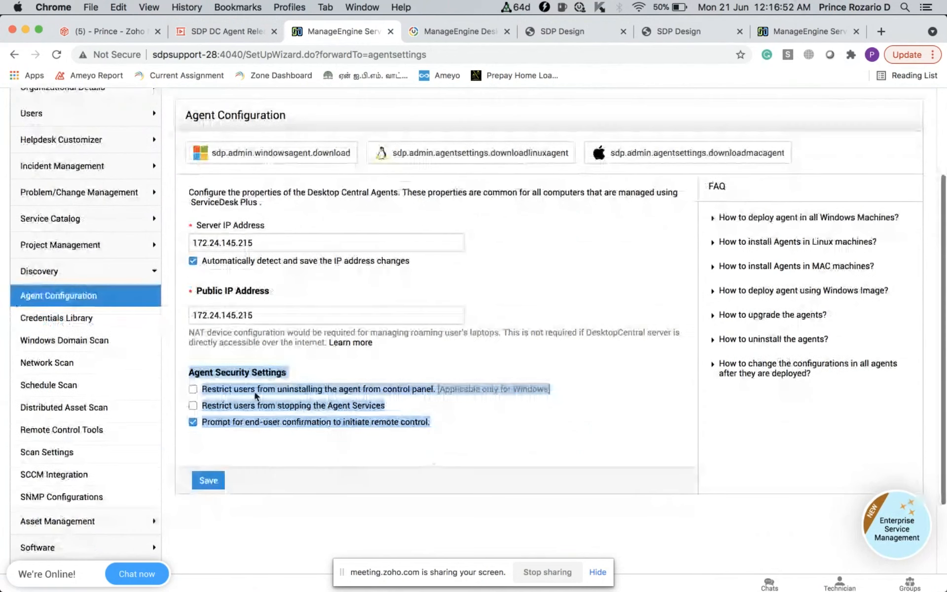
Step: Open the Windows Domain Scan settings and examine the edit form of the WORKGROUP domain
{"action": "left_click", "coordinate": [91, 350]}
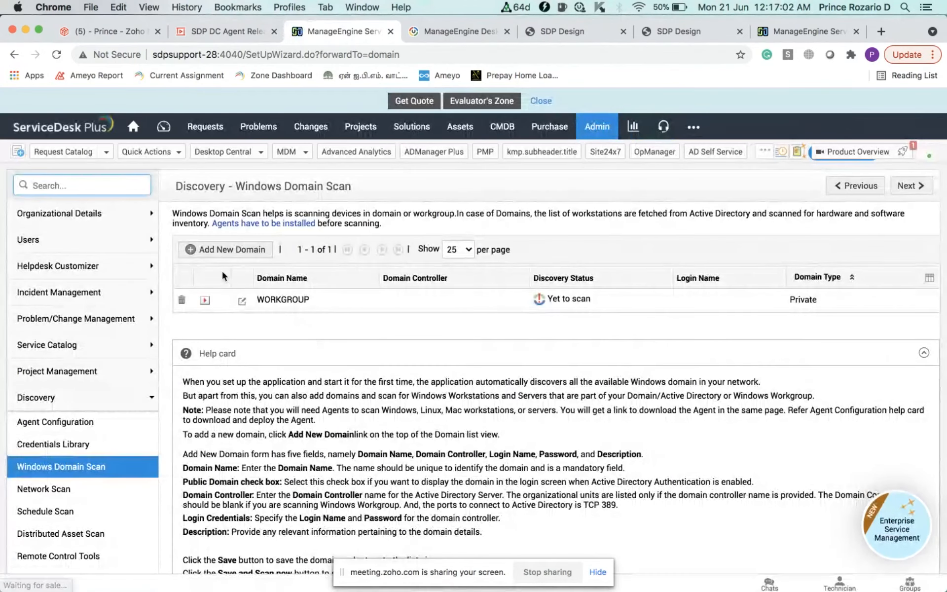
{"action": "left_click", "coordinate": [242, 302]}
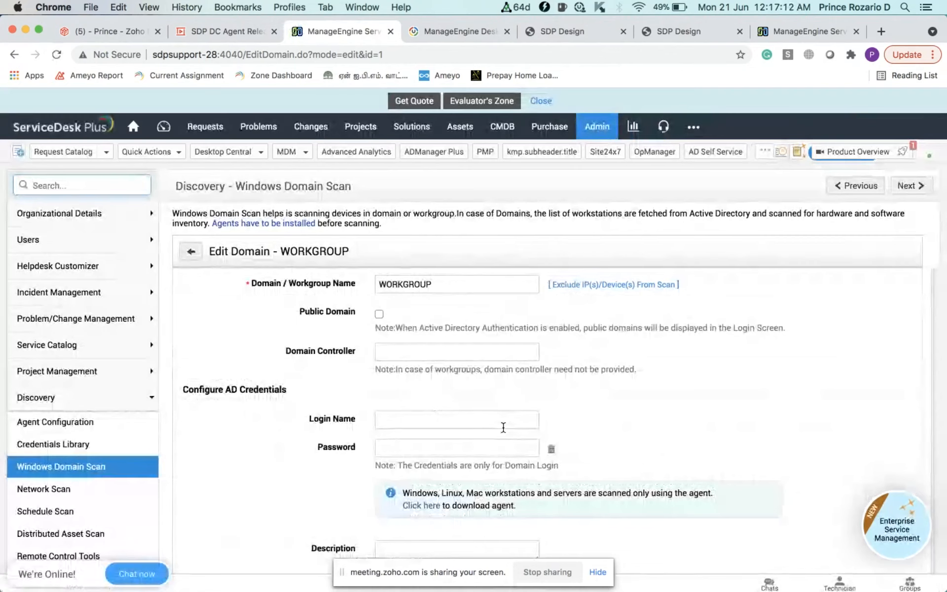
{"action": "scroll", "coordinate": [503, 427], "scroll_direction": "down", "scroll_amount": 5}
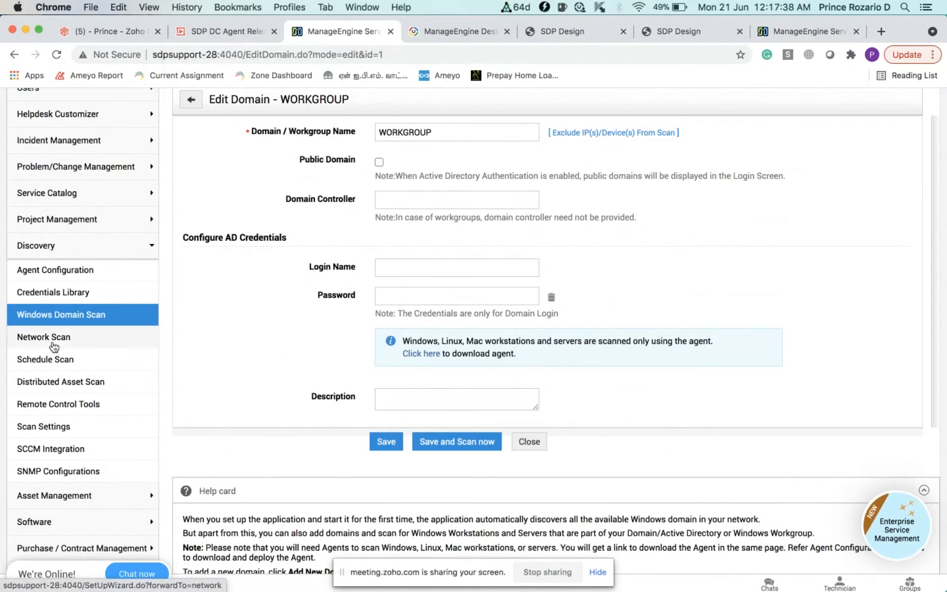
Step: Open Network Scan, try the Windows,Linux,Mac option in the Add Network form, and return to the network list without saving
{"action": "left_click", "coordinate": [54, 345]}
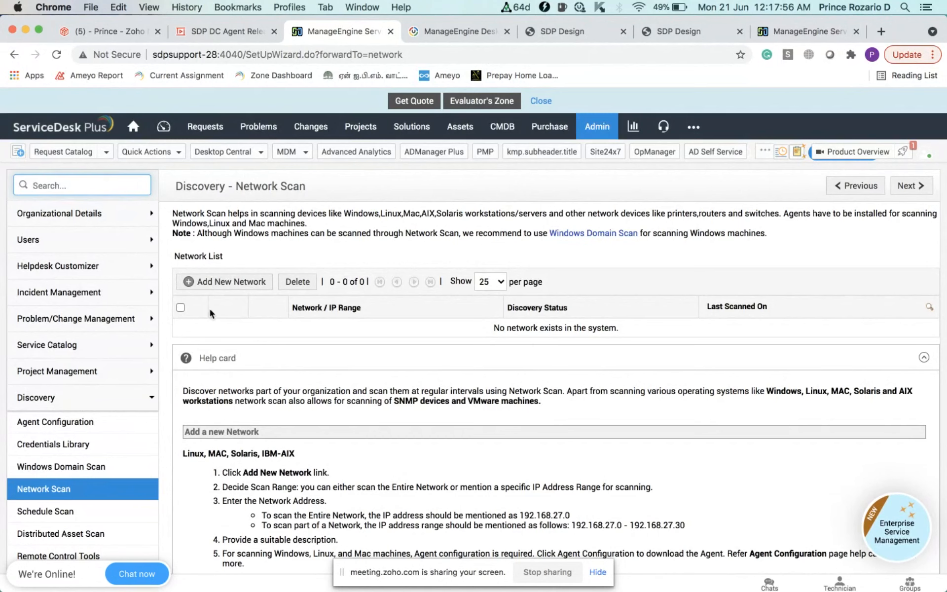
{"action": "left_click", "coordinate": [217, 283]}
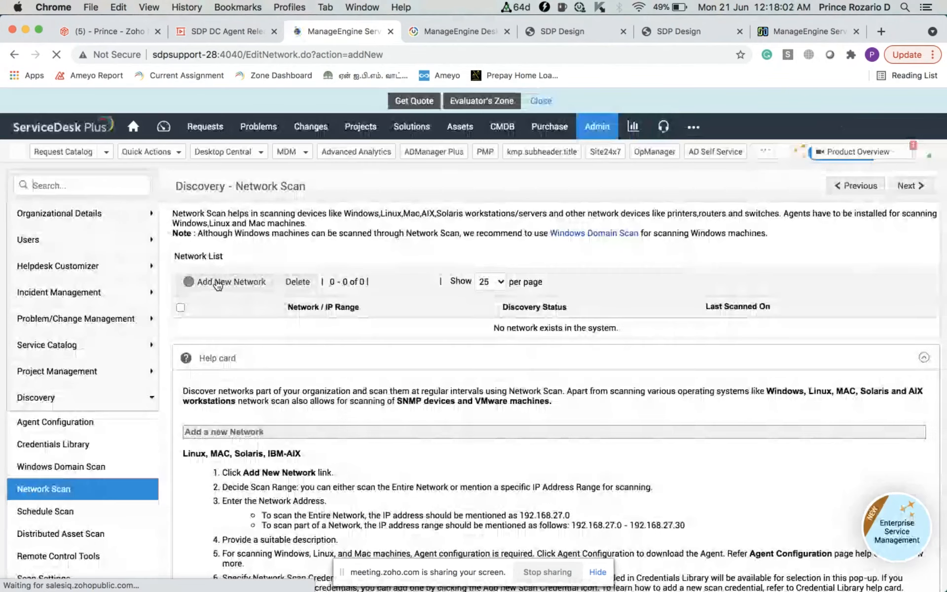
{"action": "scroll", "coordinate": [283, 384], "scroll_direction": "down", "scroll_amount": 2}
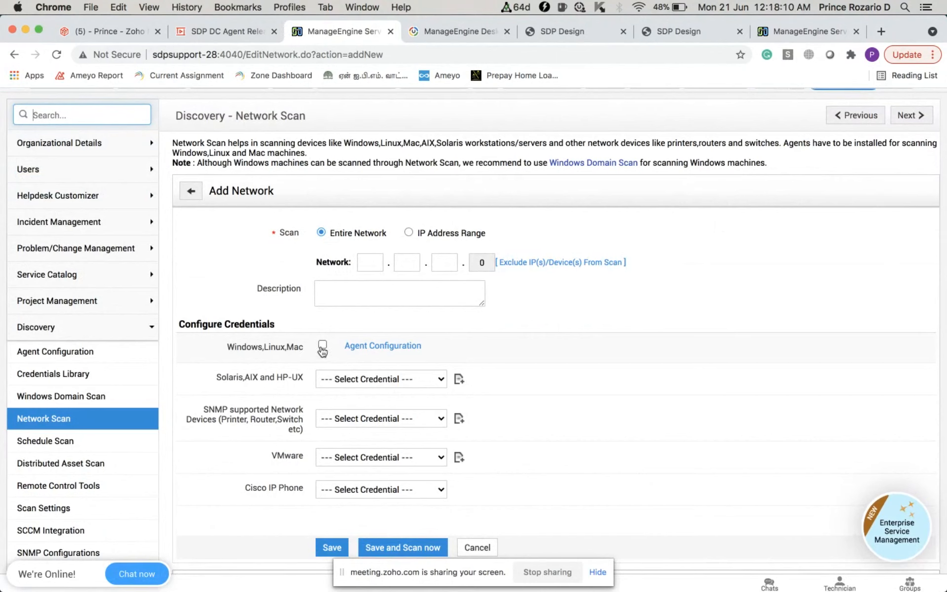
{"action": "left_click", "coordinate": [323, 346]}
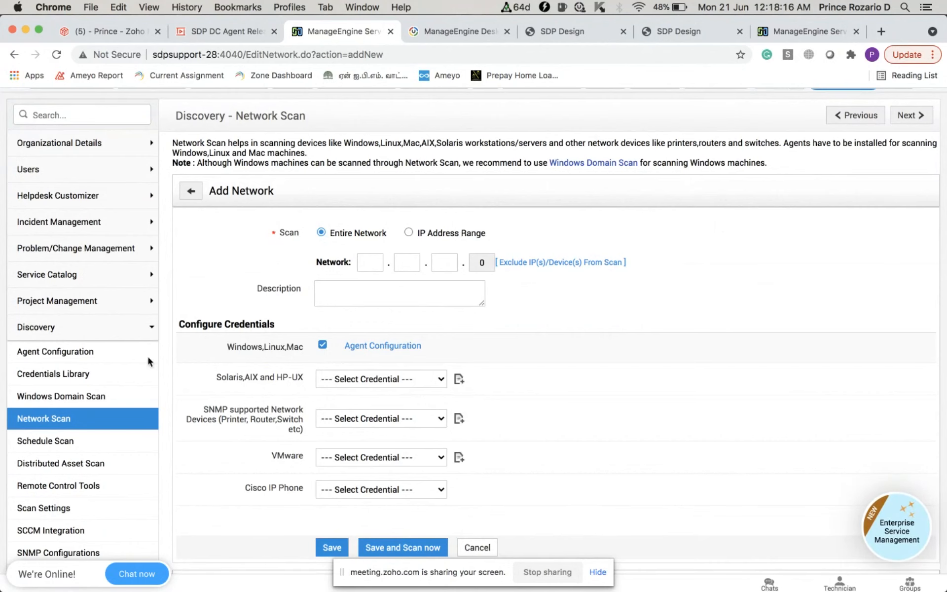
{"action": "scroll", "coordinate": [252, 383], "scroll_direction": "up", "scroll_amount": 3}
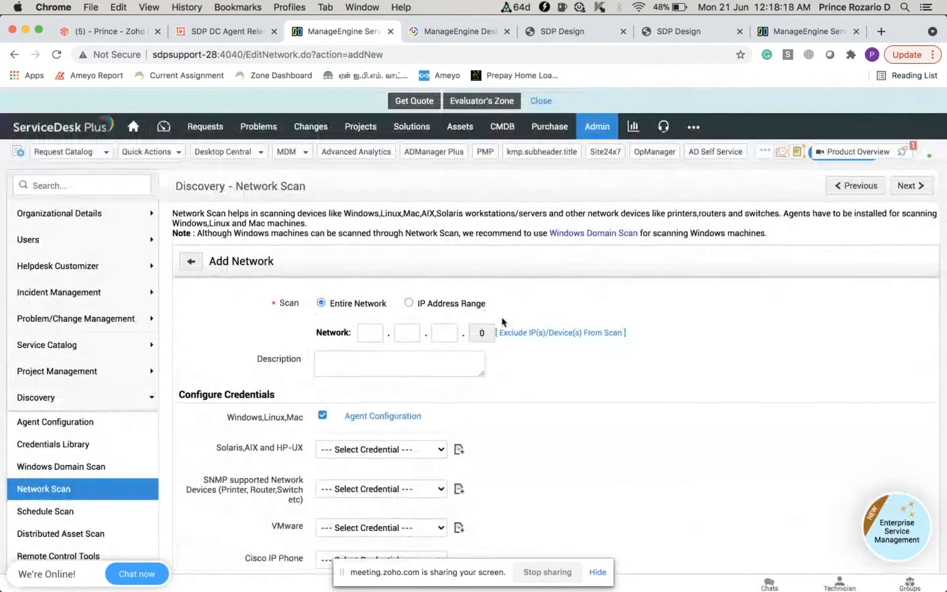
{"action": "left_click", "coordinate": [192, 264]}
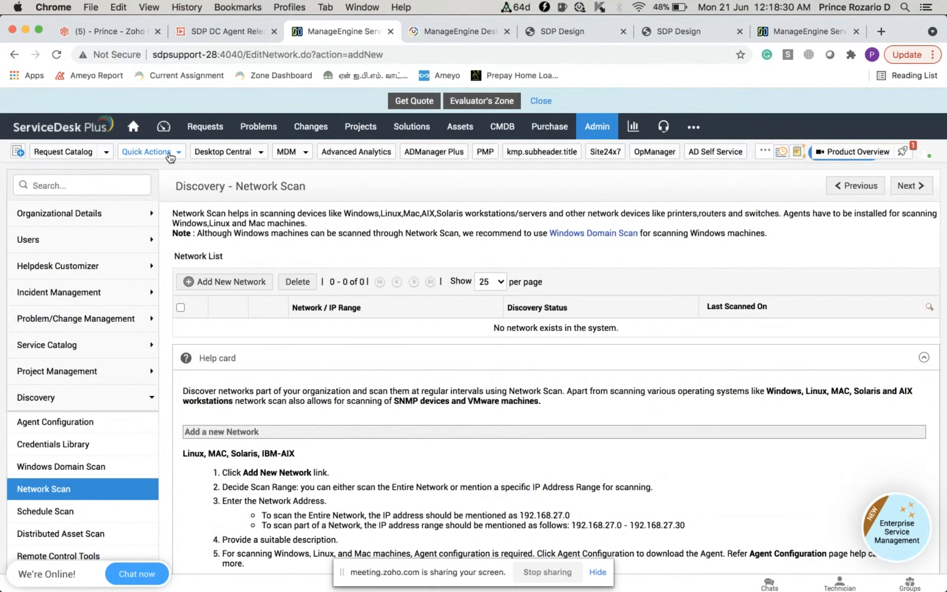
Step: Examine the scan entries among the Quick Actions and close the list
{"action": "left_click", "coordinate": [173, 156]}
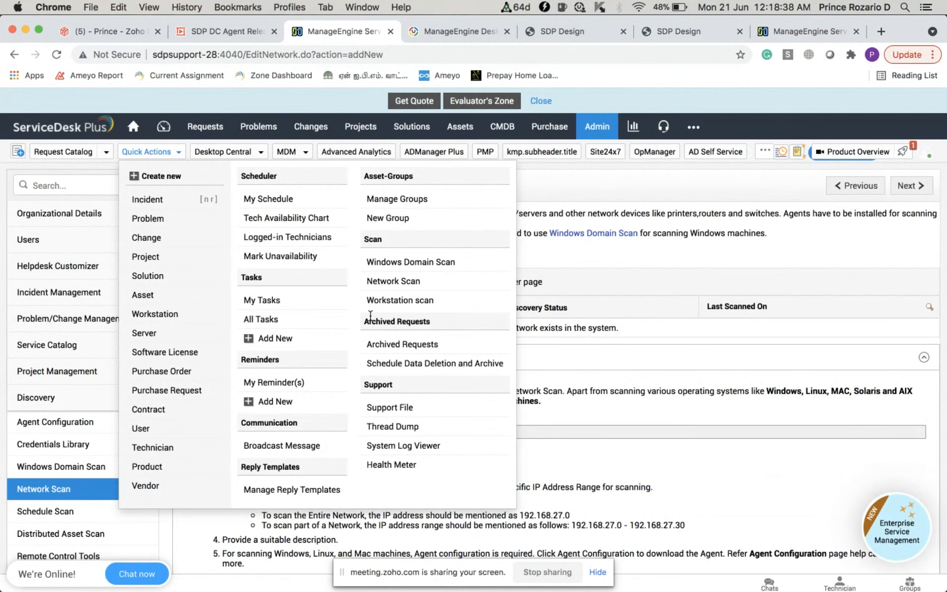
{"action": "left_click", "coordinate": [648, 179]}
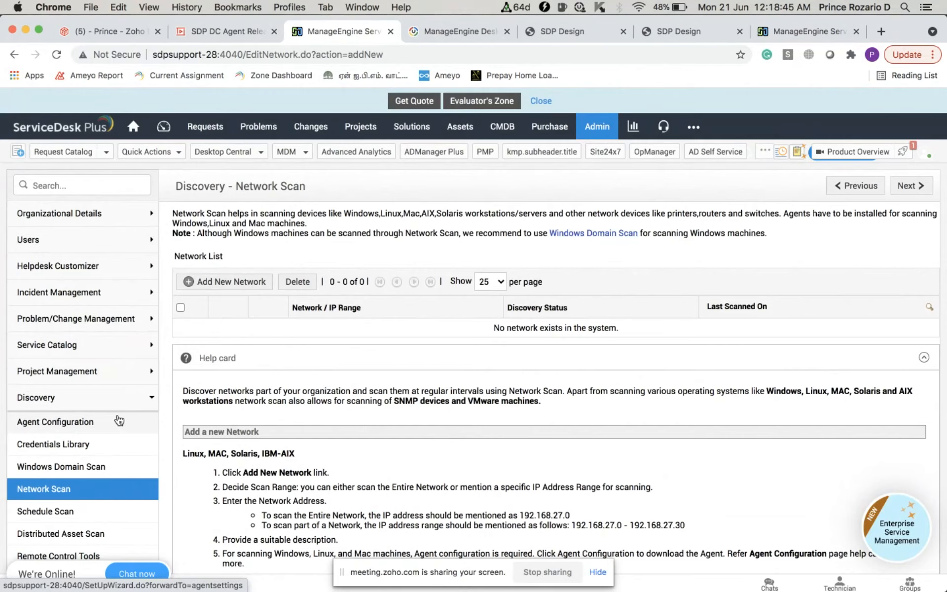
Step: Open Scan Settings under Discovery, examine the option to stop uploading scanned XMLs via non-login URL, and try the Import inventory XMLs link
{"action": "scroll", "coordinate": [119, 419], "scroll_direction": "down", "scroll_amount": 5}
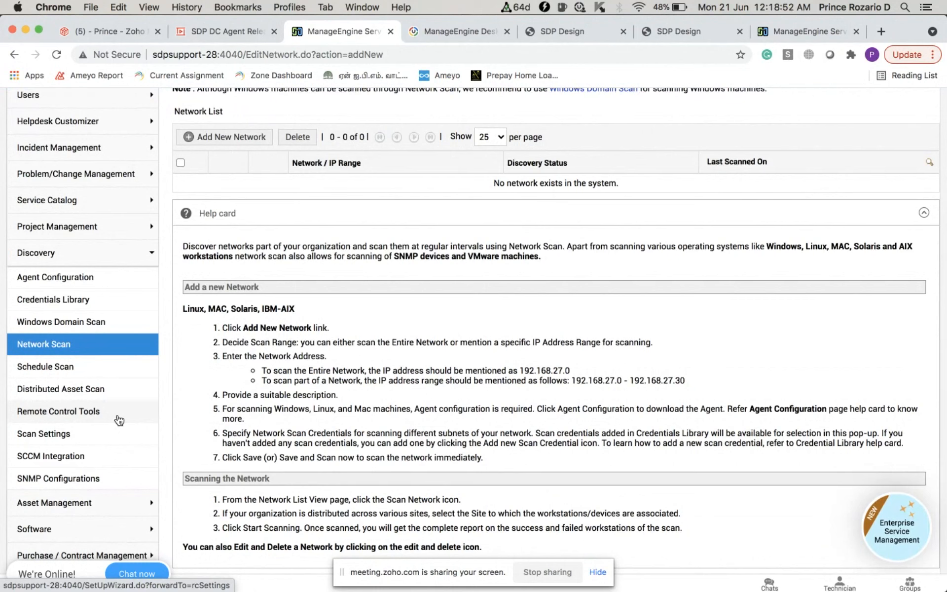
{"action": "left_click", "coordinate": [65, 436]}
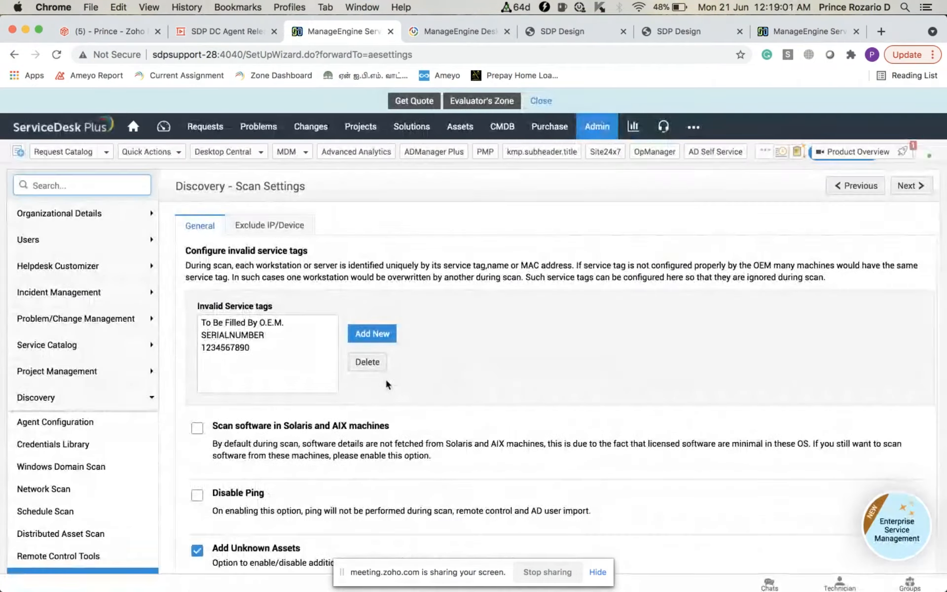
{"action": "scroll", "coordinate": [387, 384], "scroll_direction": "down", "scroll_amount": 5}
{"action": "scroll", "coordinate": [384, 378], "scroll_direction": "down", "scroll_amount": 3}
{"action": "left_click", "coordinate": [197, 380]}
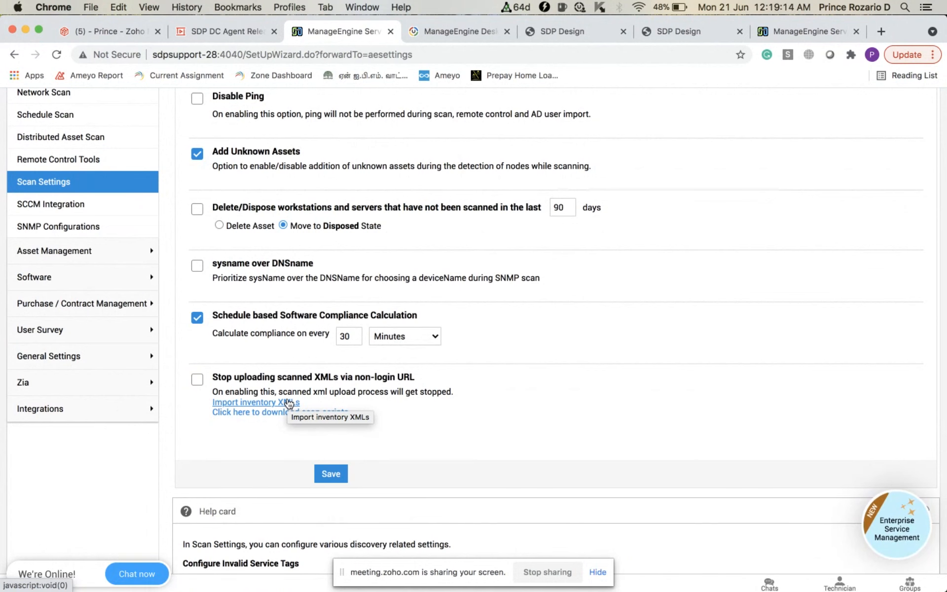
{"action": "left_click", "coordinate": [289, 403]}
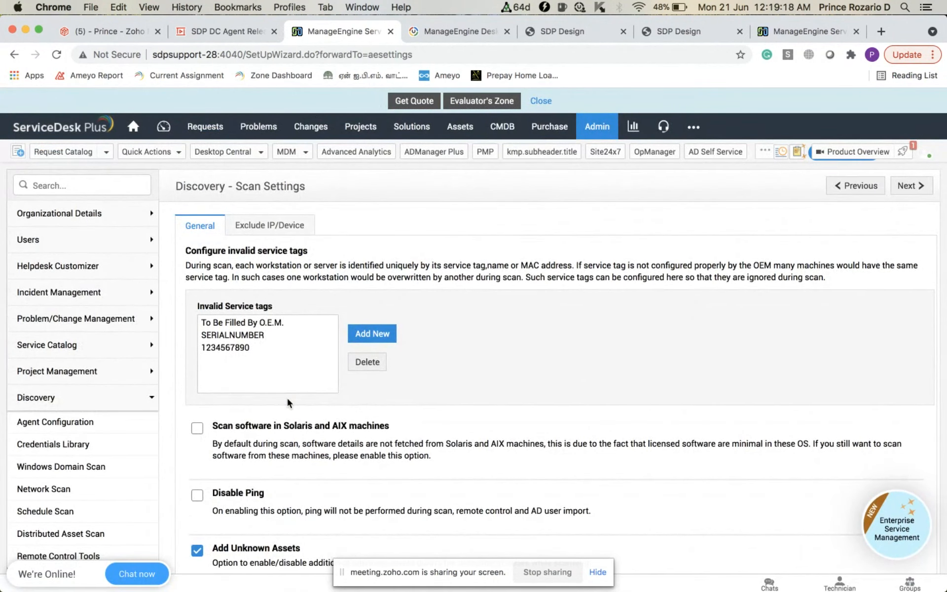
Step: Switch to the SDP DC Agent Release presentation, open slide 14, and highlight the bullet "No more script based scanning"
{"action": "left_click", "coordinate": [232, 32]}
{"action": "left_click", "coordinate": [45, 433]}
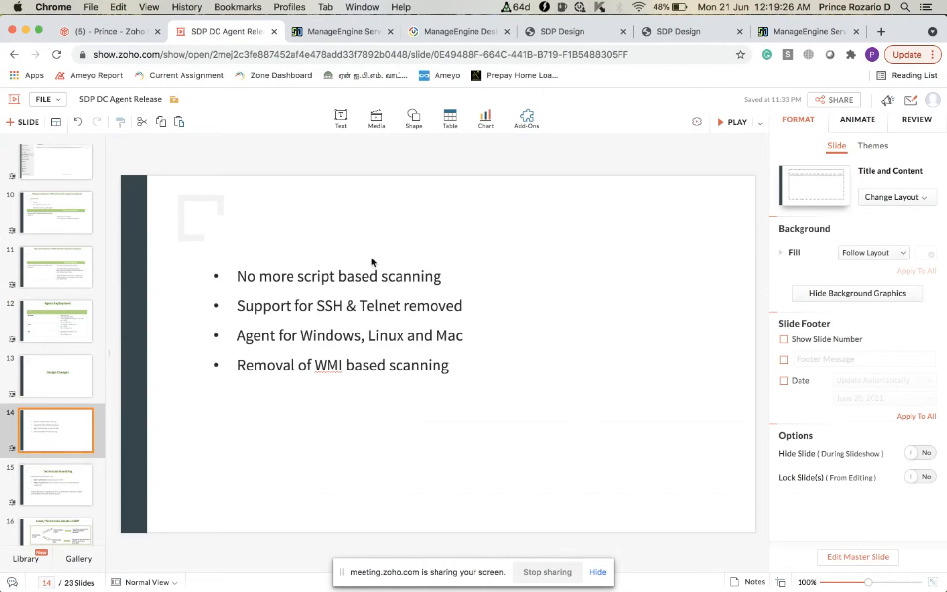
{"action": "left_click", "coordinate": [378, 272]}
{"action": "triple_click", "coordinate": [378, 272]}
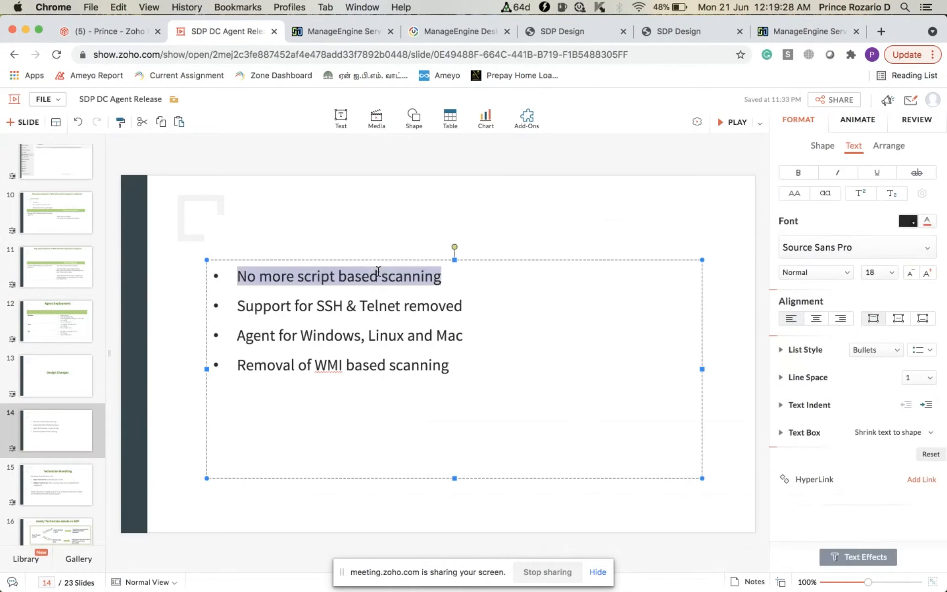
Step: Highlight "Telnet" and "Windows, Linux and Mac" in the slide's bullets, and clear the selection at the WMI based scanning bullet
{"action": "double_click", "coordinate": [402, 309]}
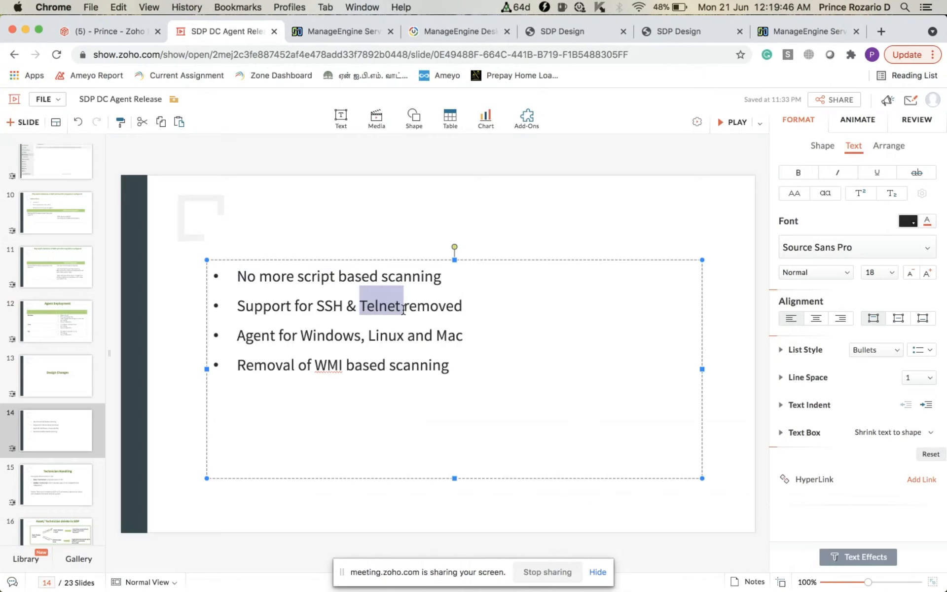
{"action": "left_click", "coordinate": [469, 334]}
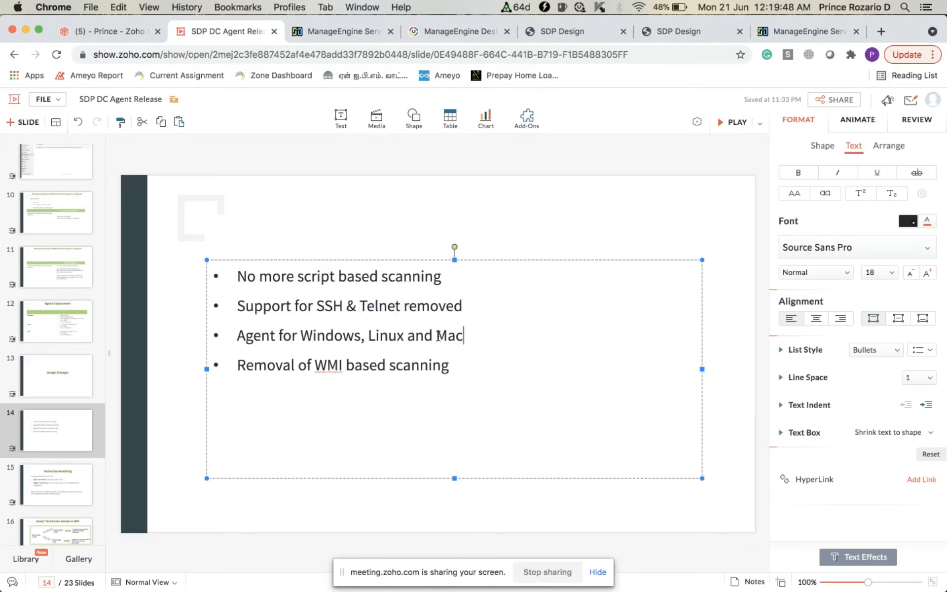
{"action": "left_click_drag", "start_coordinate": [464, 335], "coordinate": [302, 344]}
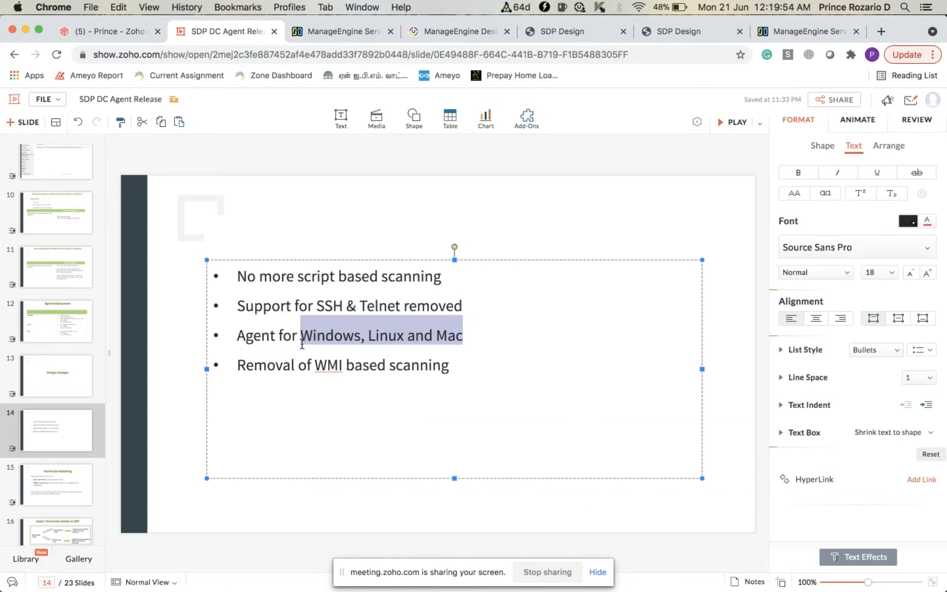
{"action": "left_click", "coordinate": [441, 368]}
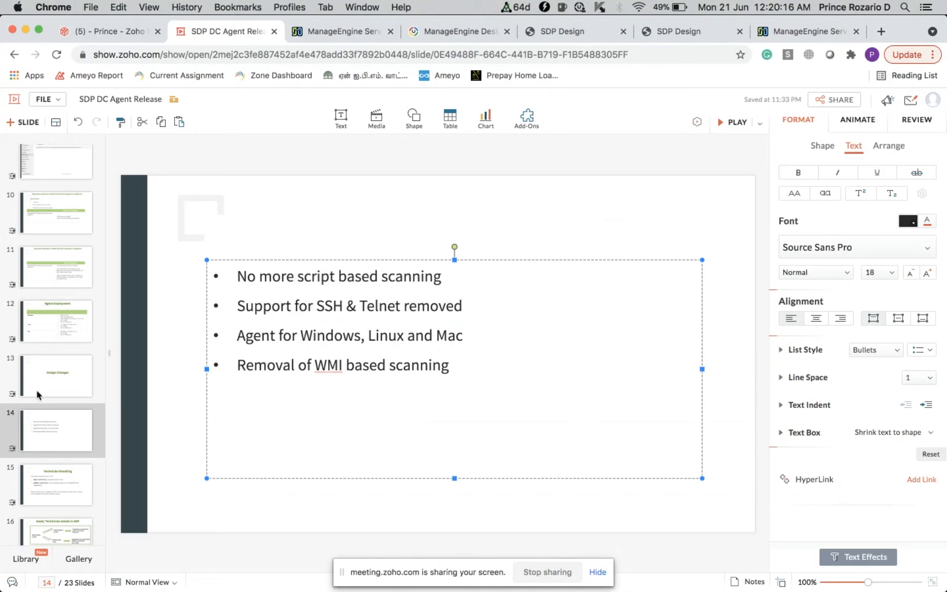
Step: Open slide 15, Technician Handling, to present the technician types in DC
{"action": "scroll", "coordinate": [36, 420], "scroll_direction": "down", "scroll_amount": 2}
{"action": "left_click", "coordinate": [66, 420]}
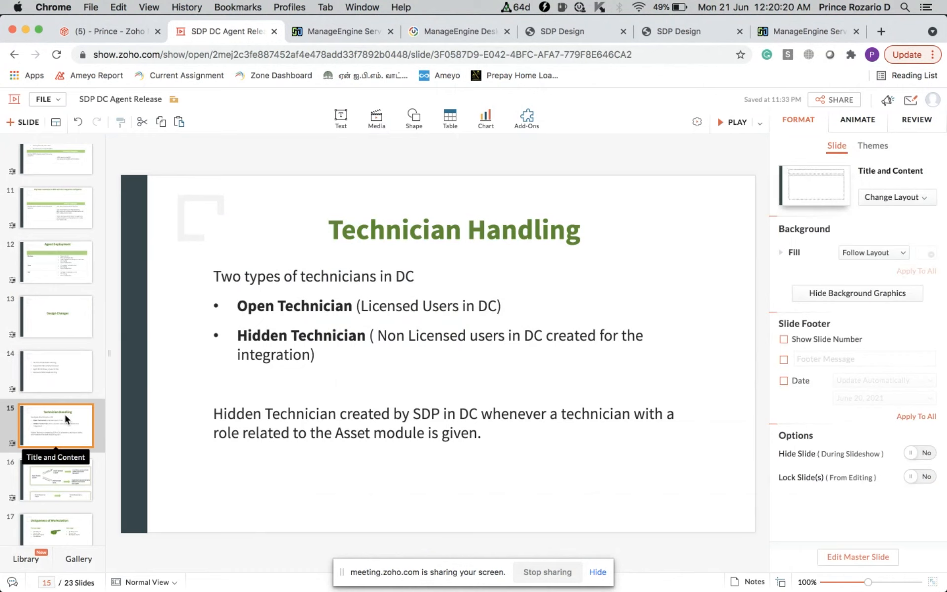